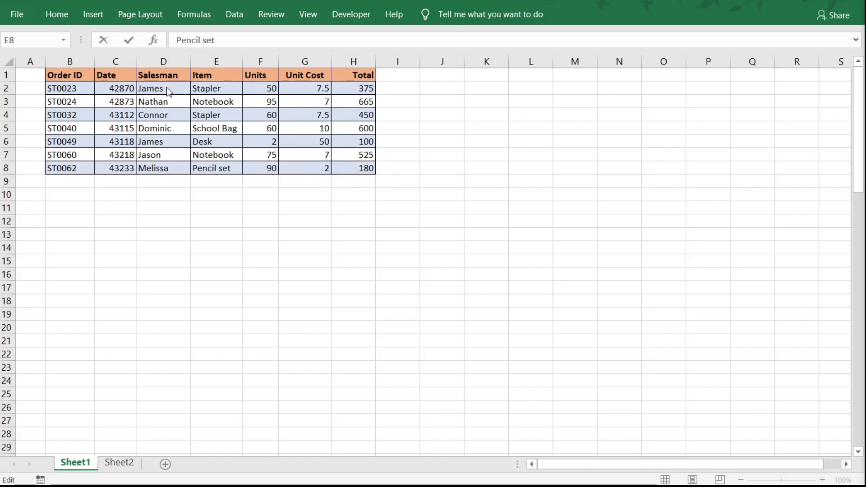
Leave cell editing and make the salesman names in D2:D8 bold
key("Escape")
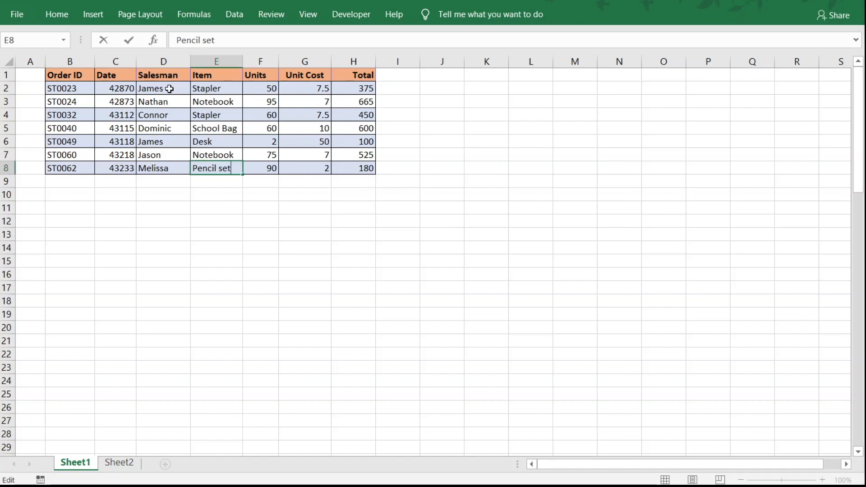
left_click_drag(168, 87, 183, 173)
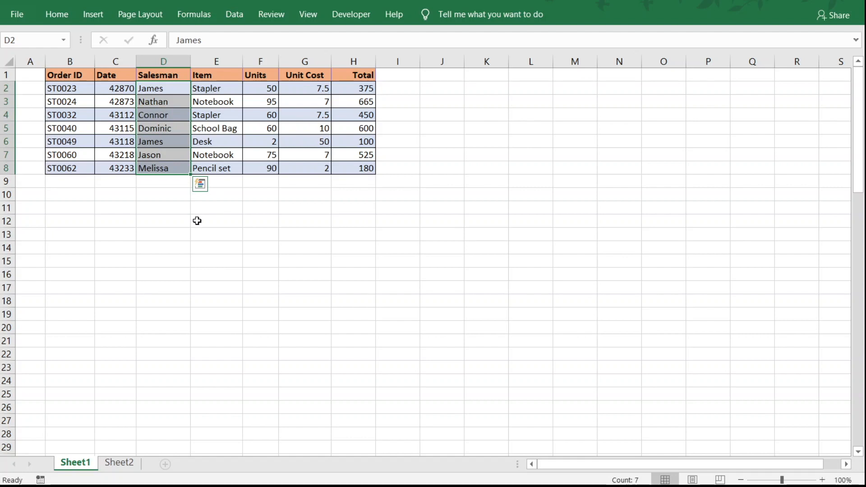
key("ctrl+b")
key("ctrl+q")
left_click(388, 234)
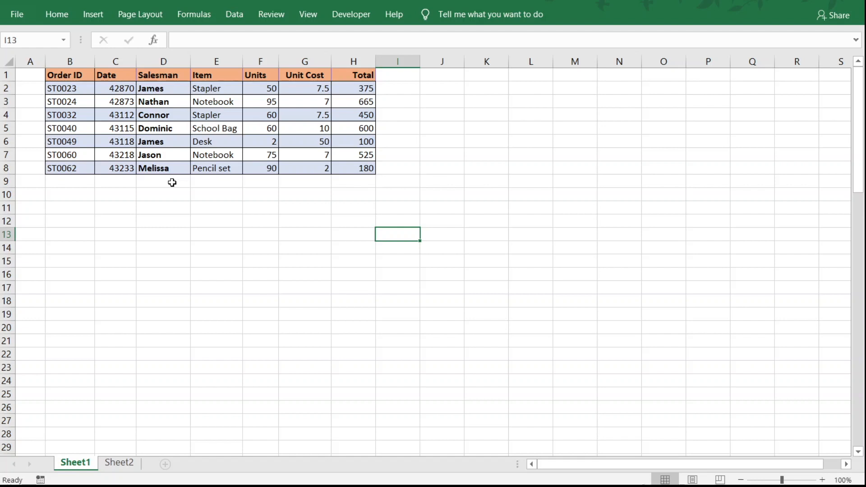
Apply bold to the School Bag cell E5 and remove it again
left_click(226, 130)
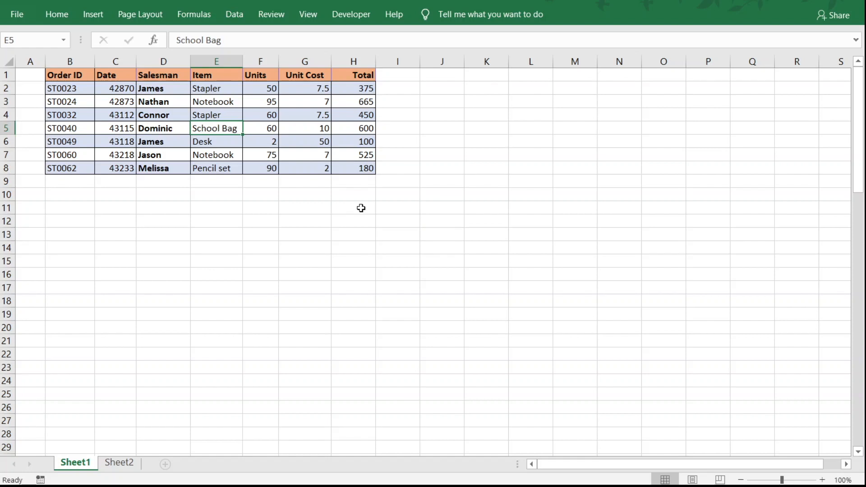
key("ctrl+b")
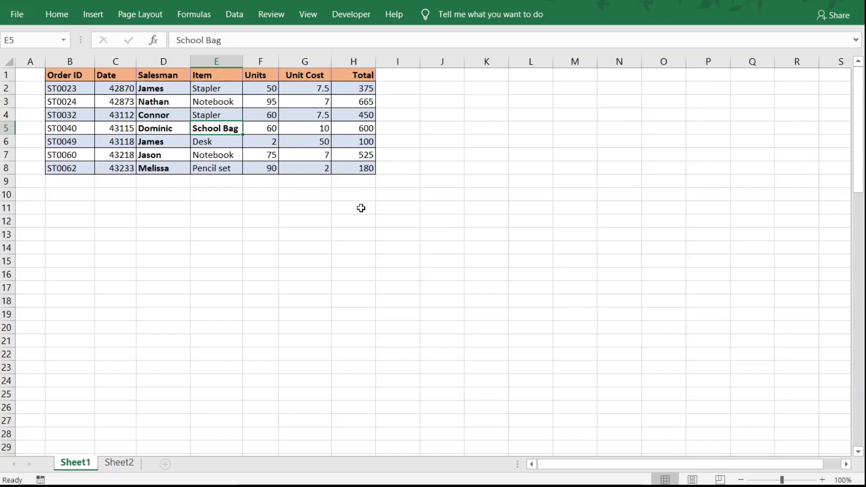
key("ctrl+b")
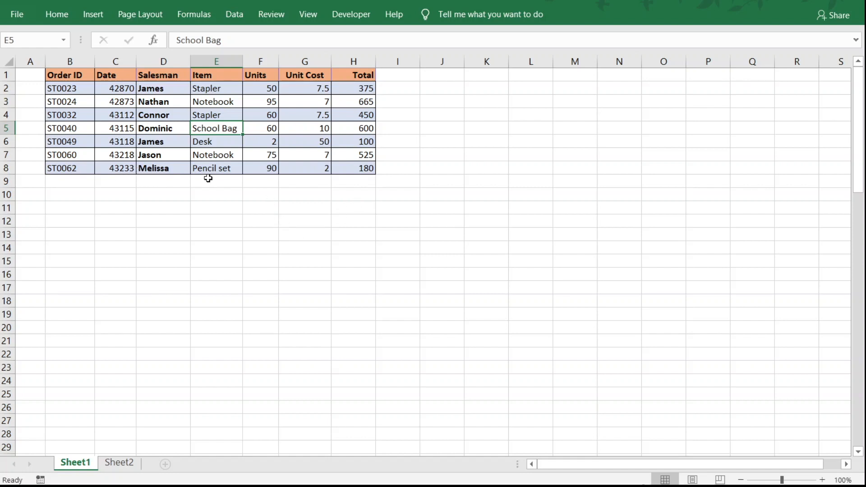
Fill the item and the salesman name from row 8 down into cells E9 and D9
left_click(224, 171)
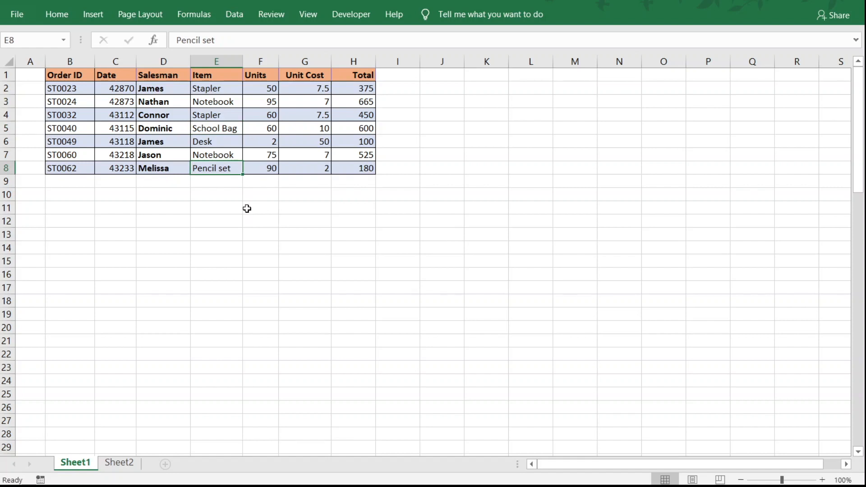
left_click(234, 184)
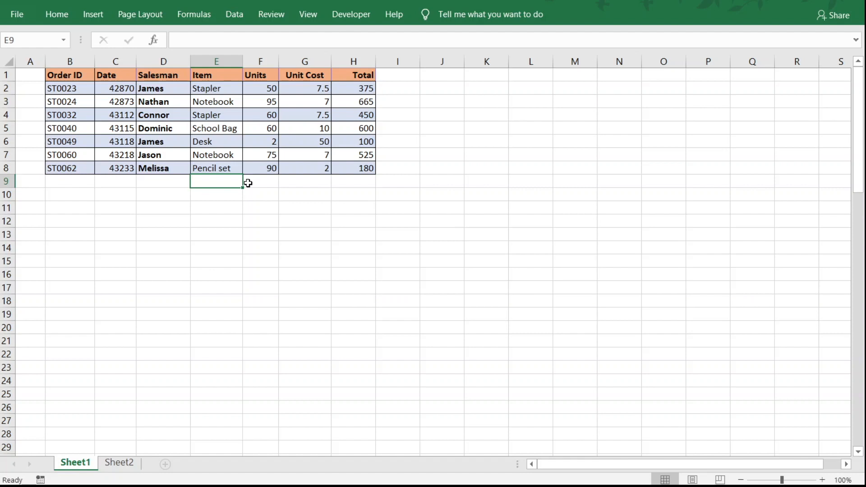
key("ctrl+d")
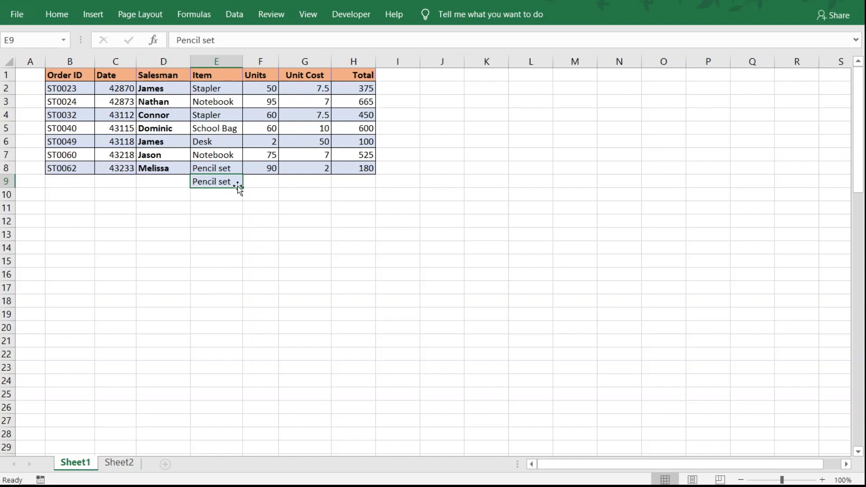
left_click(166, 183)
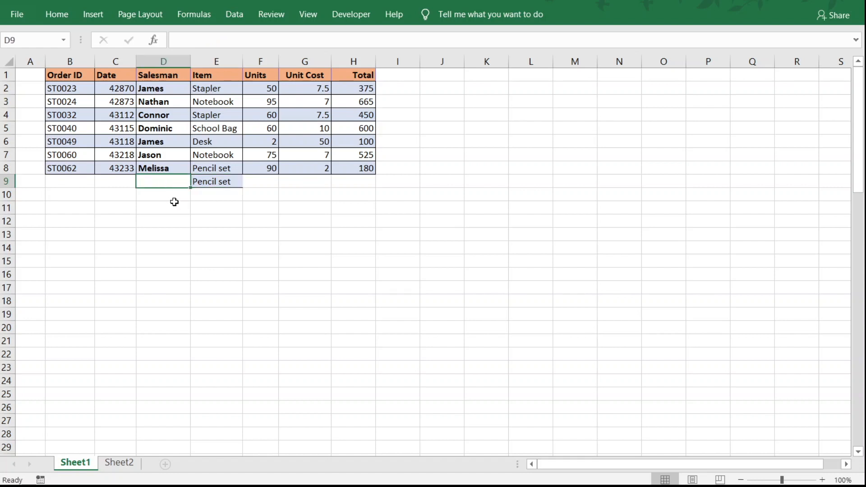
key("ctrl+d")
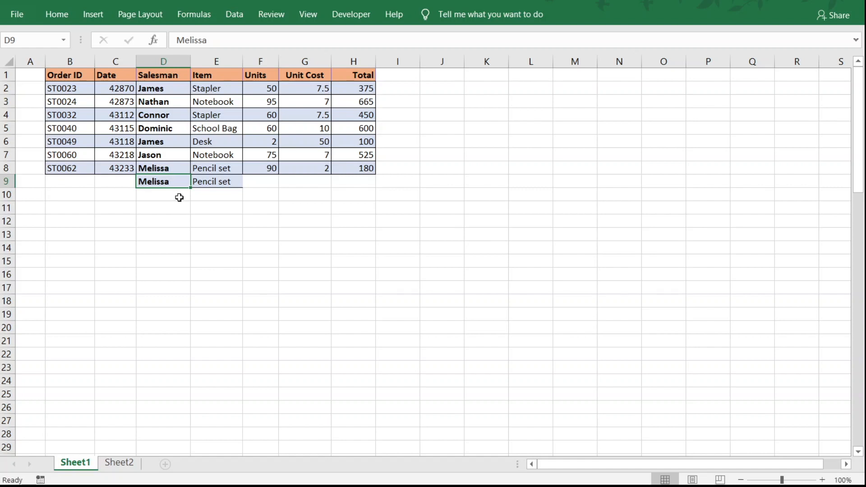
Italicize the copied salesman and item entries in D9:E9
key("ctrl+i")
key("ctrl+i")
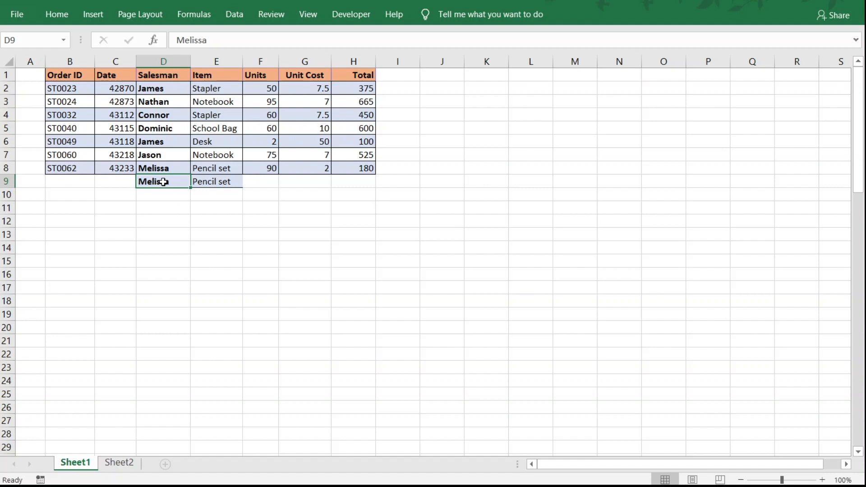
left_click(199, 219)
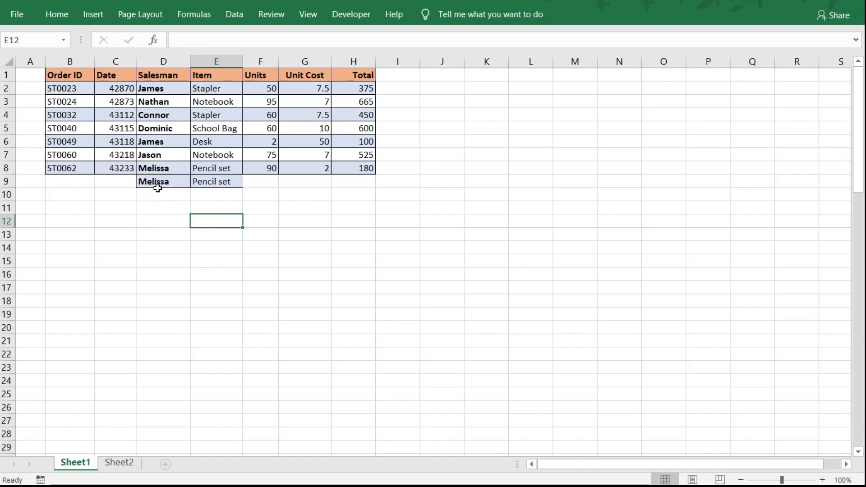
left_click_drag(159, 181, 234, 183)
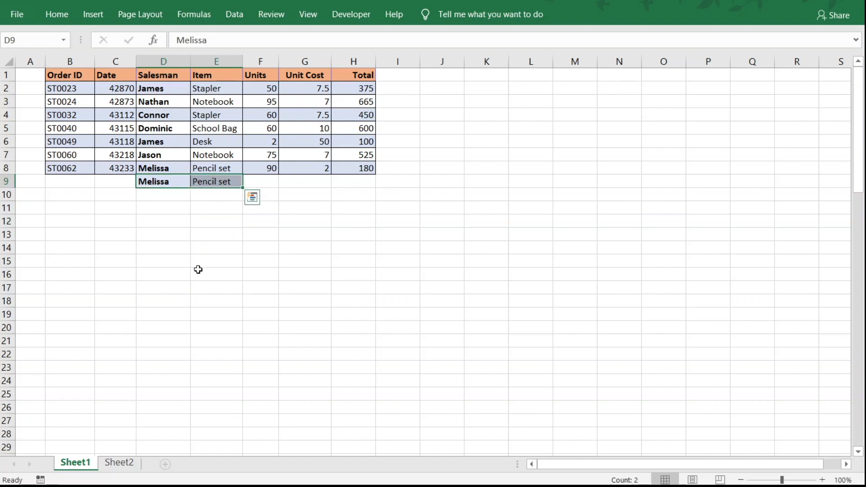
key("ctrl+i")
left_click(201, 264)
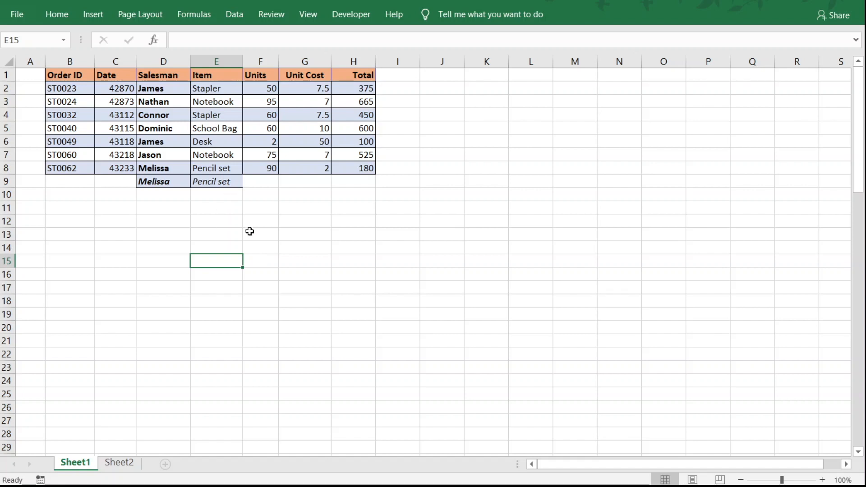
Delete the whole of row 9 below the order data
left_click(7, 181)
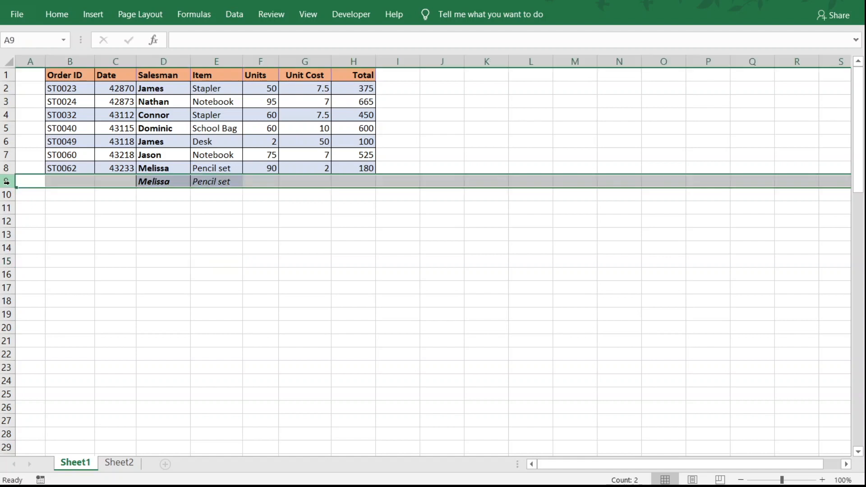
right_click(174, 181)
left_click(227, 297)
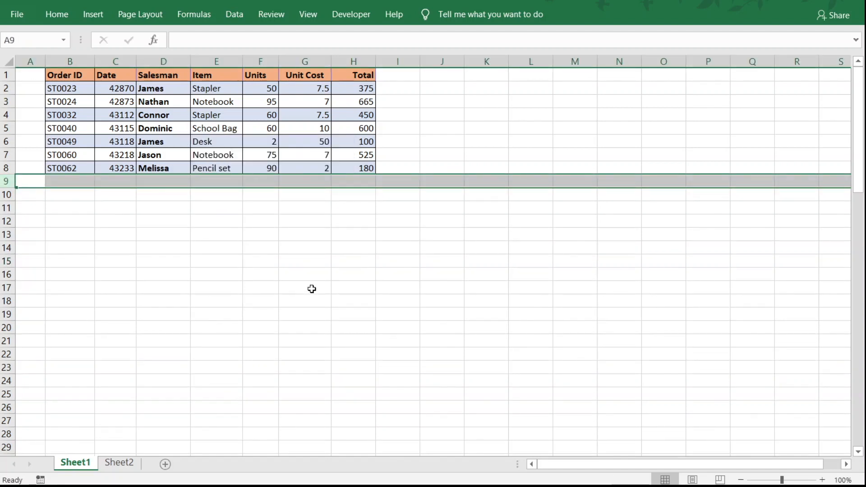
left_click(312, 288)
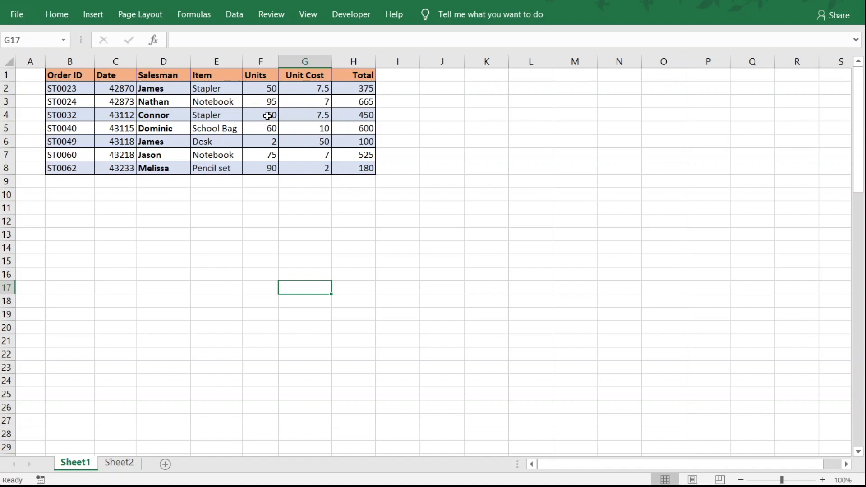
Create a table with headers from the order data range $B$1:$H$8
left_click(229, 115)
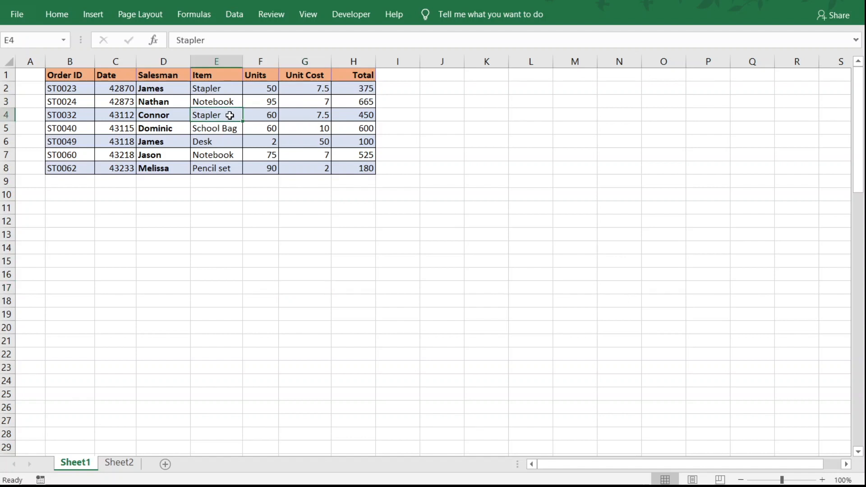
key("ctrl+t")
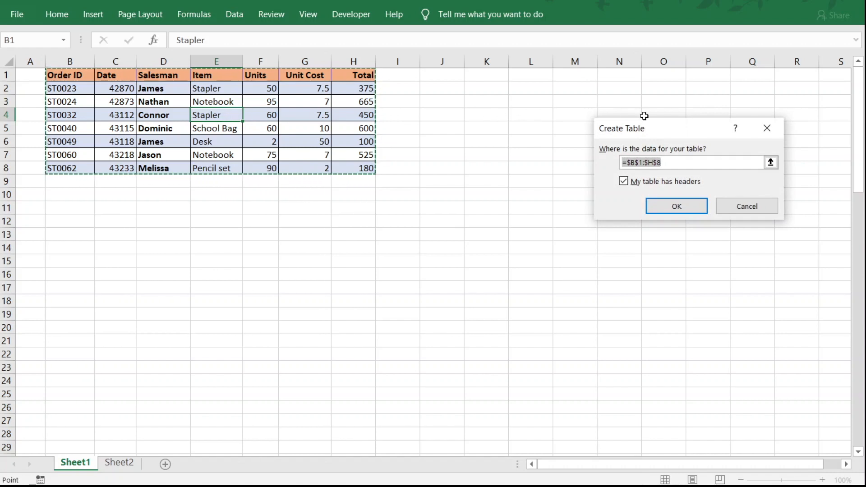
left_click_drag(662, 128, 491, 118)
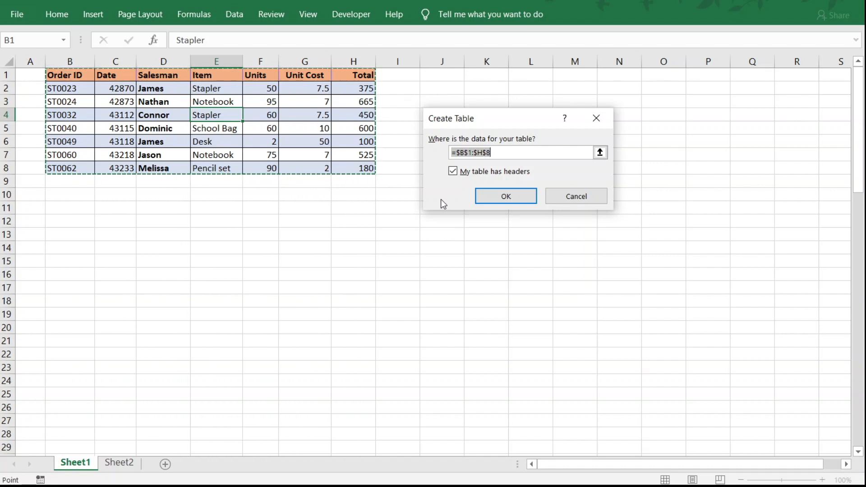
left_click(503, 197)
left_click(385, 266)
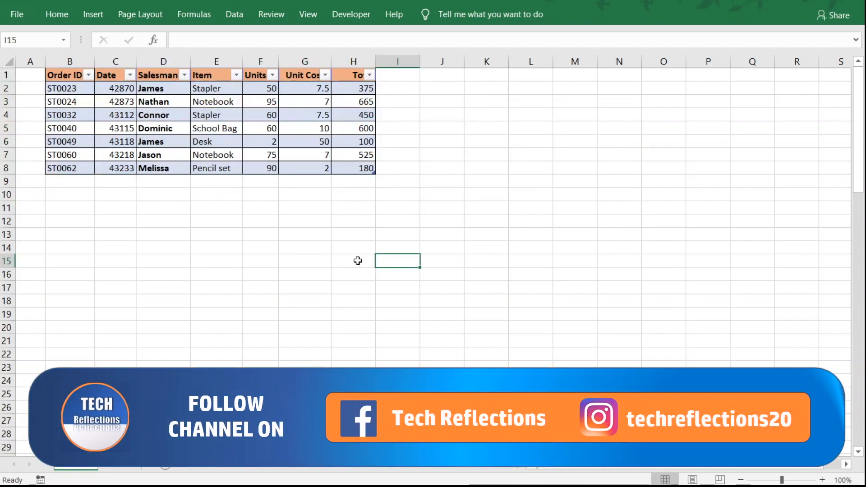
left_click_drag(65, 75, 356, 168)
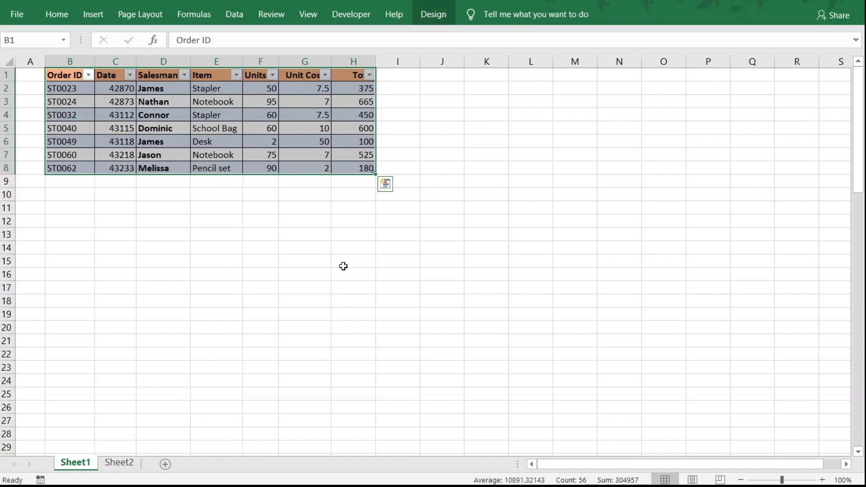
left_click(340, 246)
left_click_drag(61, 78, 354, 167)
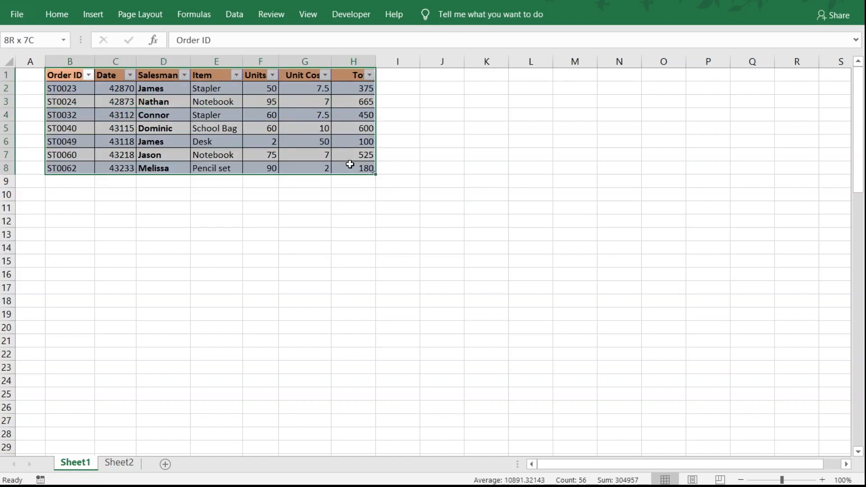
Convert the order table back to a normal range and select cell E4
left_click(281, 117)
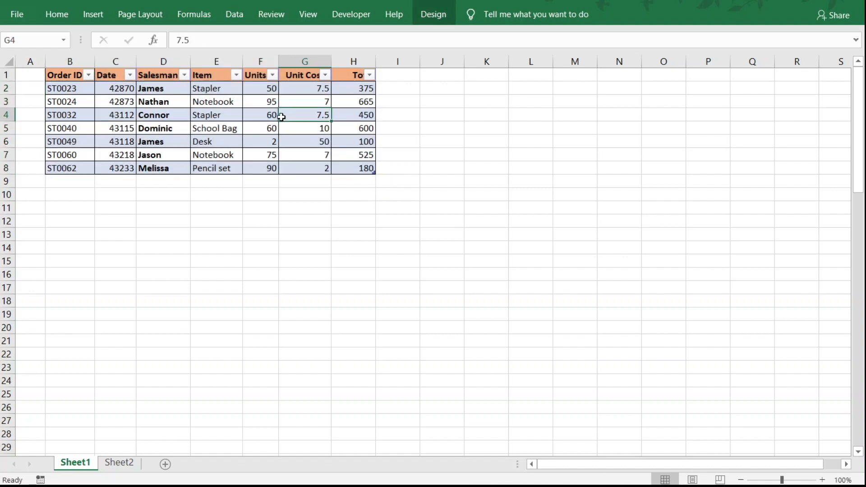
left_click(435, 17)
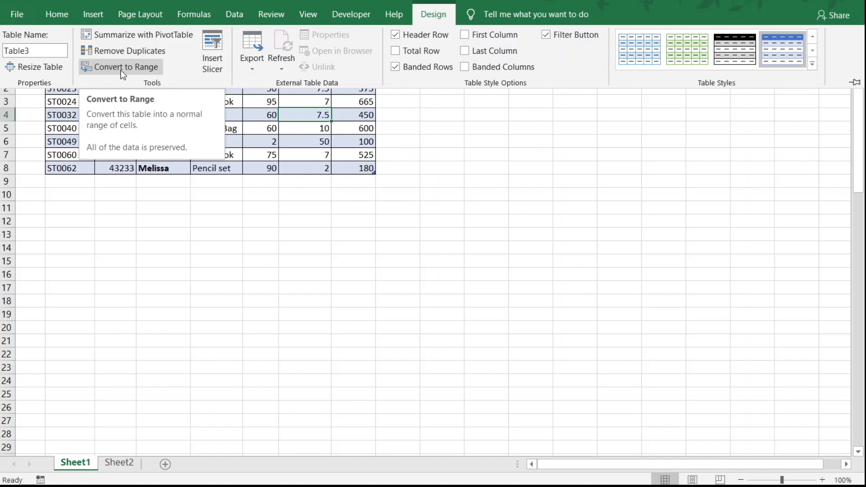
mouse_move(38, 50)
left_mouse_down()
mouse_move(12, 51)
mouse_move(38, 51)
left_mouse_up()
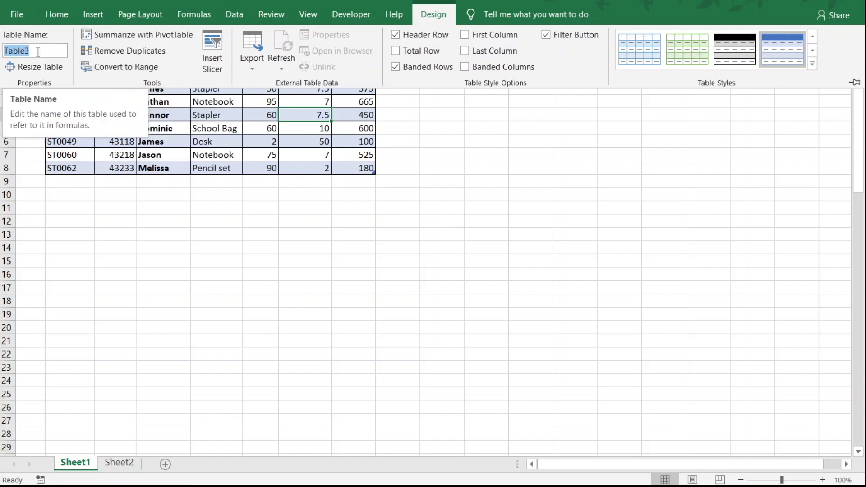
left_click(124, 67)
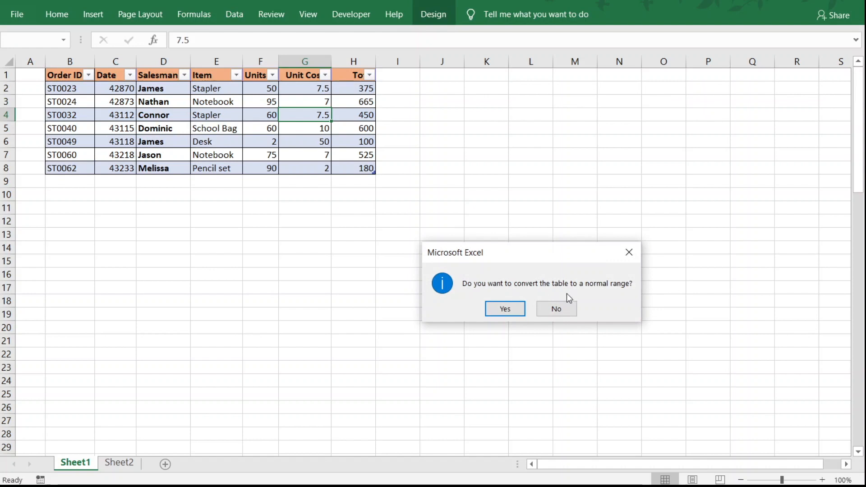
left_click(505, 311)
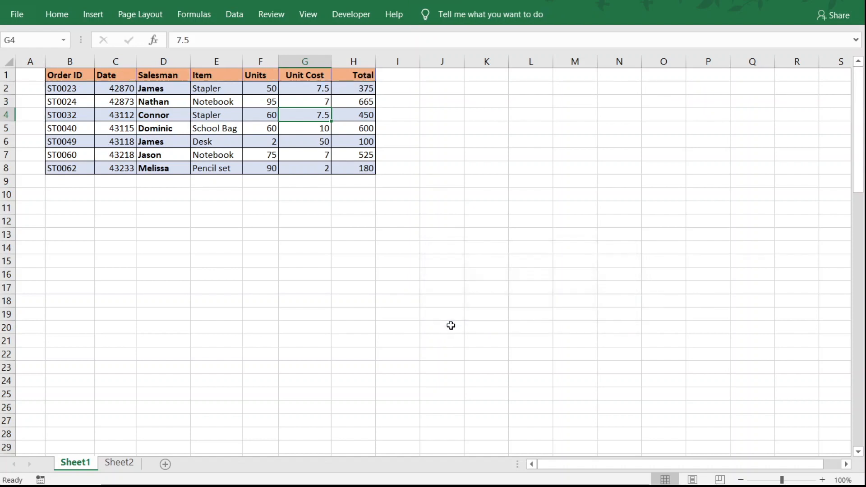
left_click(224, 125)
left_click(225, 113)
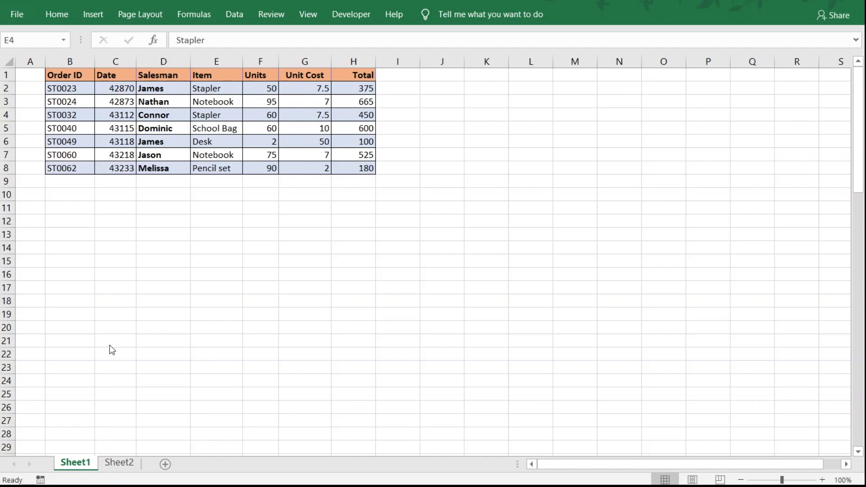
Switch back and forth between Sheet1 and Sheet2 to view both data sets, ending on Sheet1
left_click(128, 464)
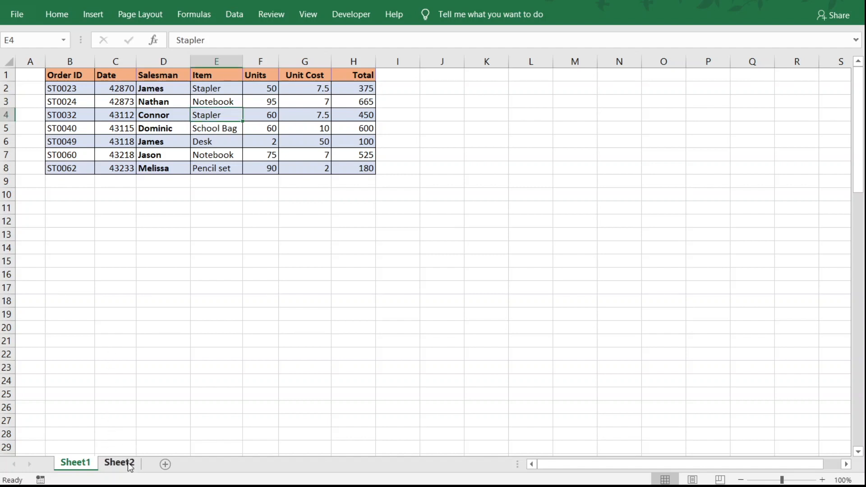
left_click(130, 464)
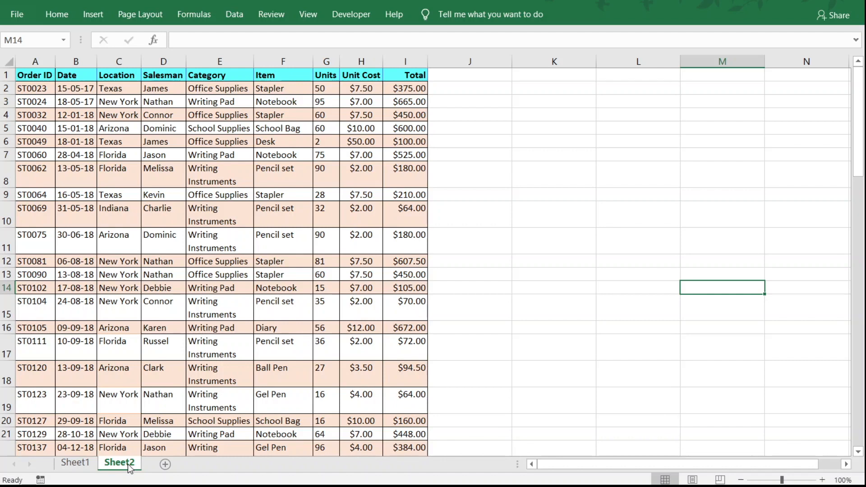
key("ctrl+Page_Up")
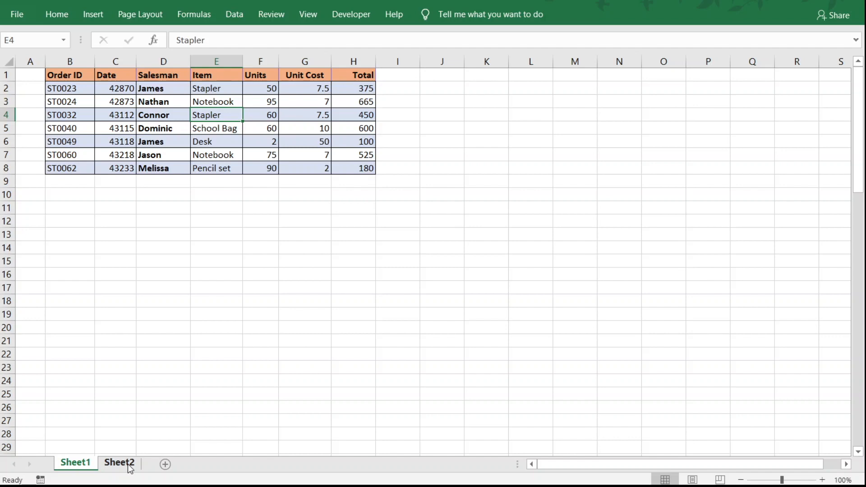
left_click(119, 463)
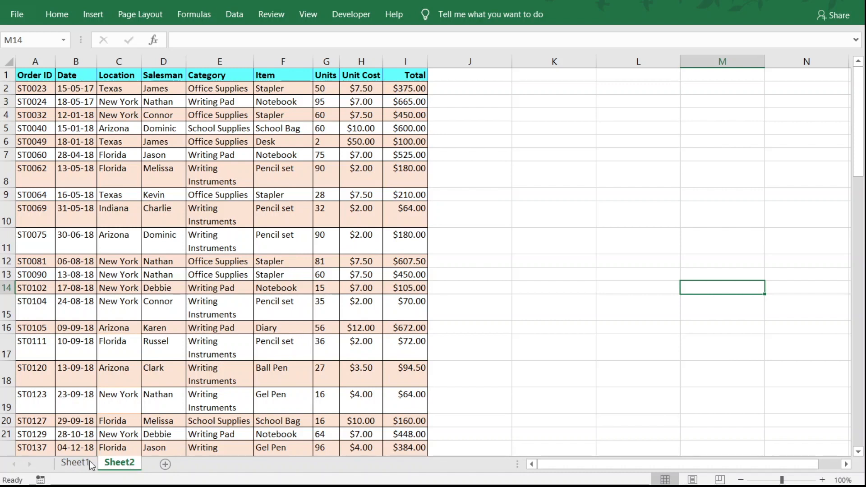
left_click(75, 463)
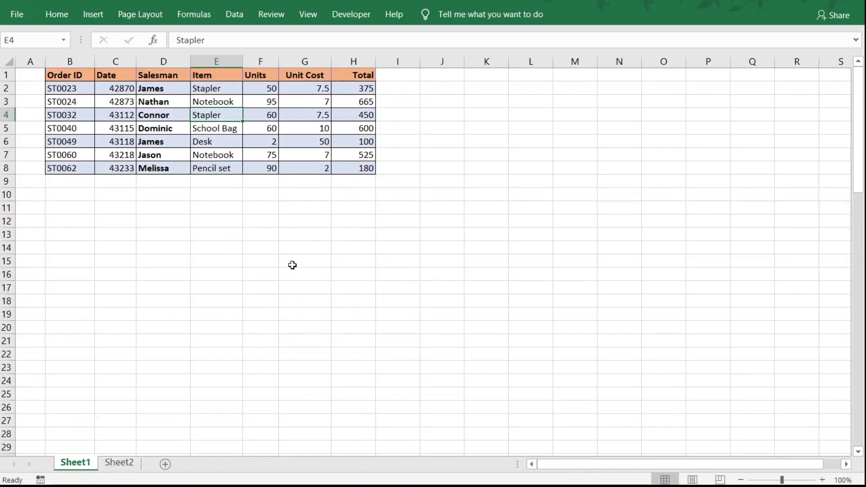
Insert an entire row at cell G14, in the empty area below the order data
left_click(307, 247)
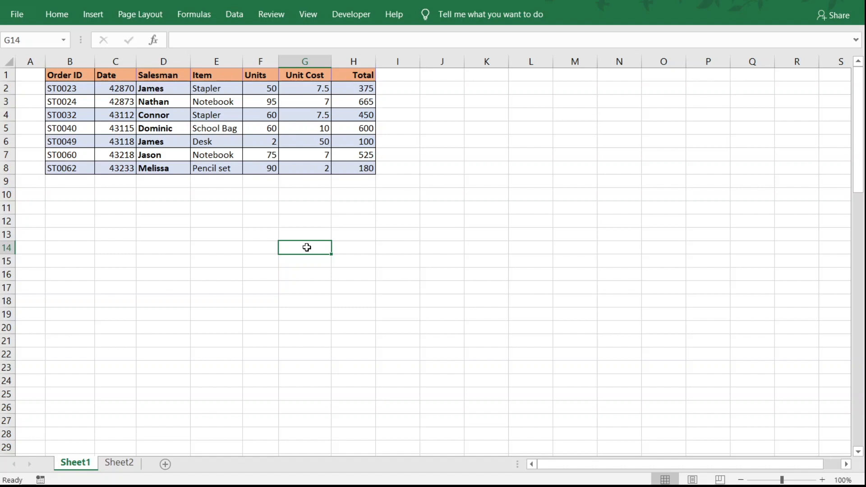
key("ctrl+shift+plus")
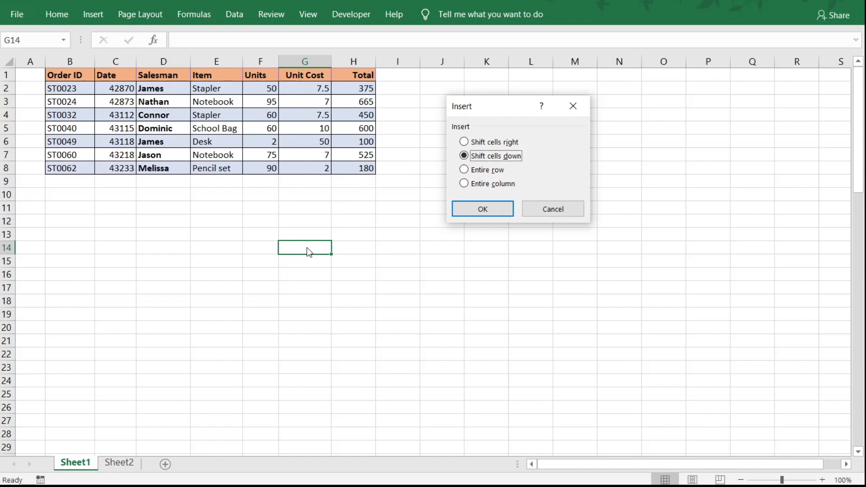
left_click(465, 169)
left_click(487, 210)
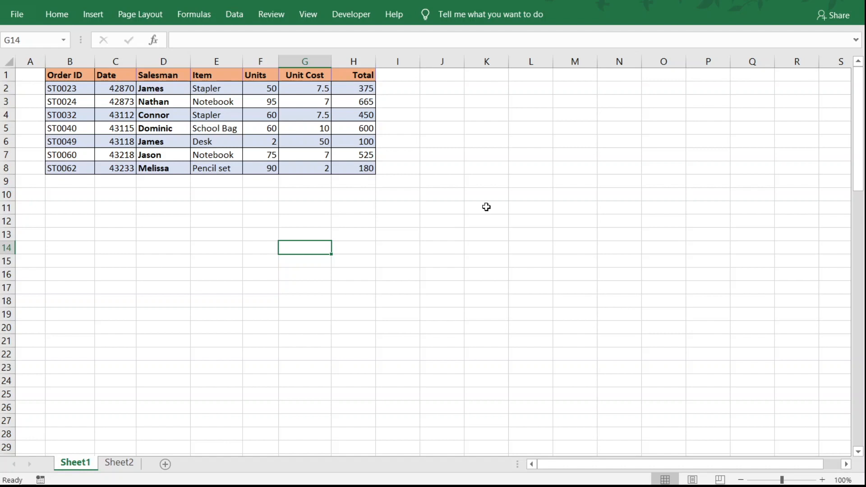
Insert an entire column at cell G14, between the Units and Unit Cost columns
key("ctrl+shift+equal")
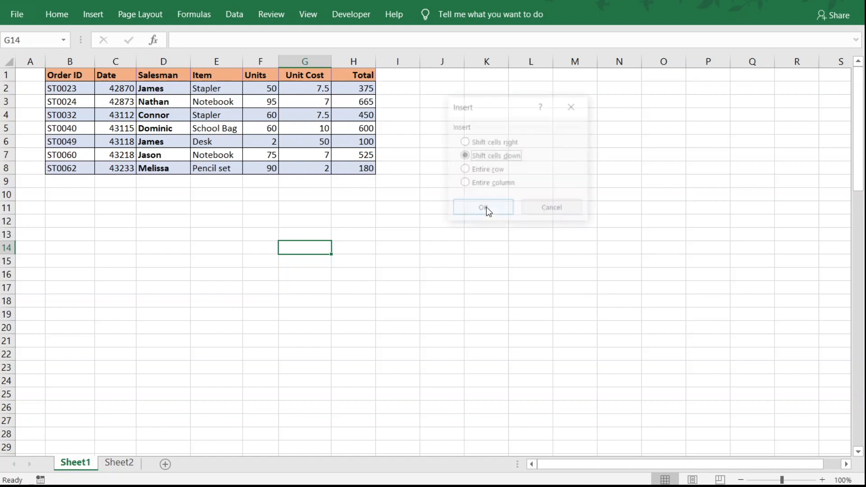
left_click(481, 183)
left_click(491, 214)
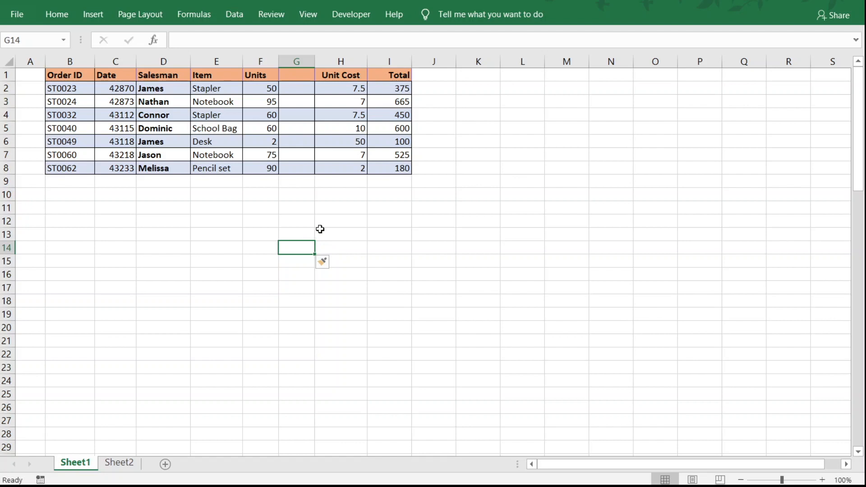
Insert another whole column at column G and a whole row at row 7, above order ST0060
left_click(300, 59)
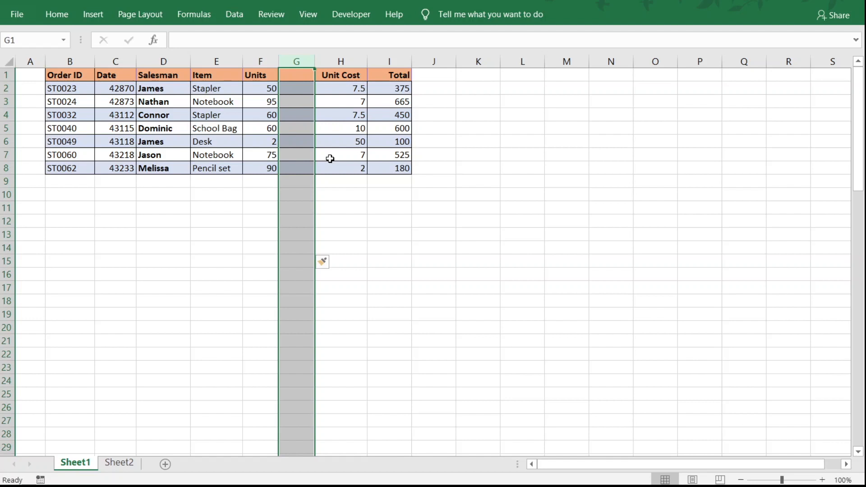
key("ctrl+shift+equal")
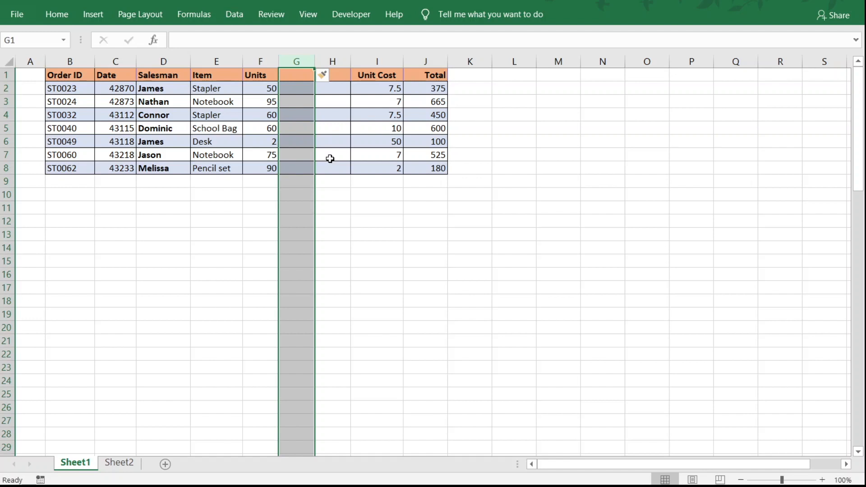
left_click(8, 155)
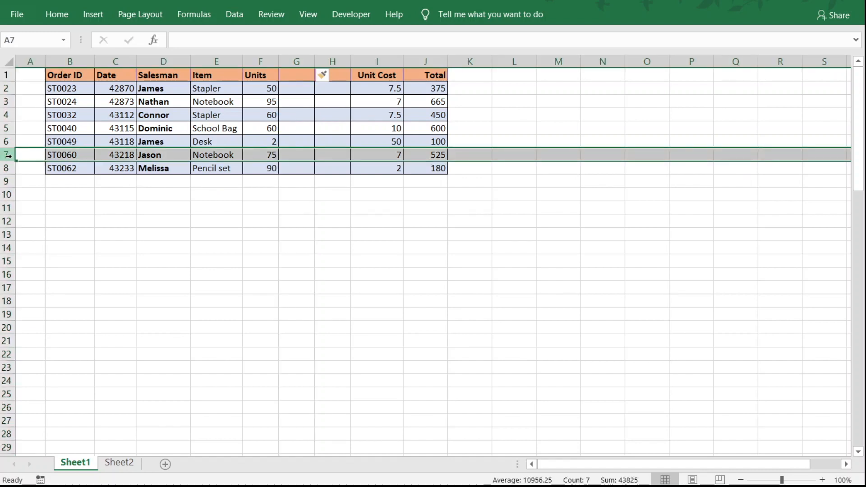
key("ctrl+shift+plus")
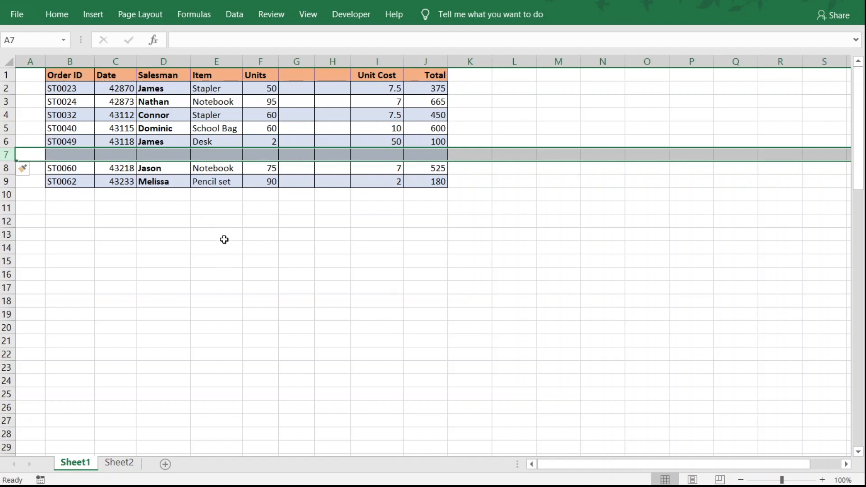
Delete the entire row of cell E13, below the order data
left_click(225, 238)
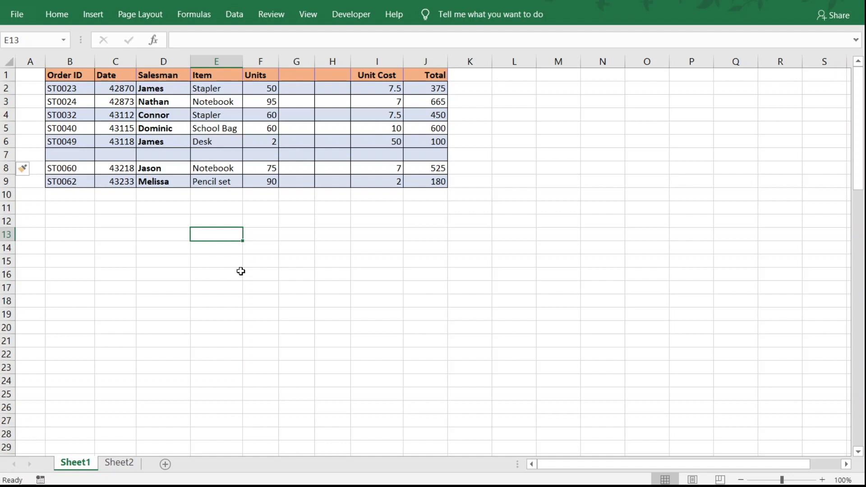
key("ctrl+minus")
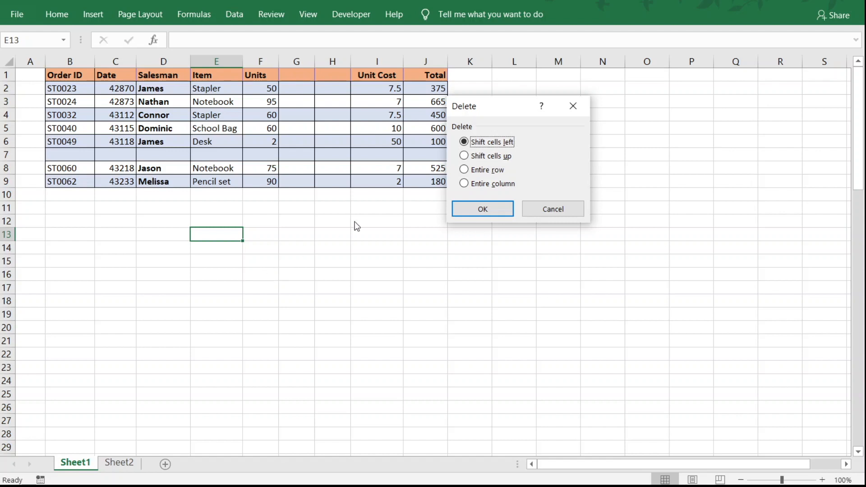
left_click(465, 170)
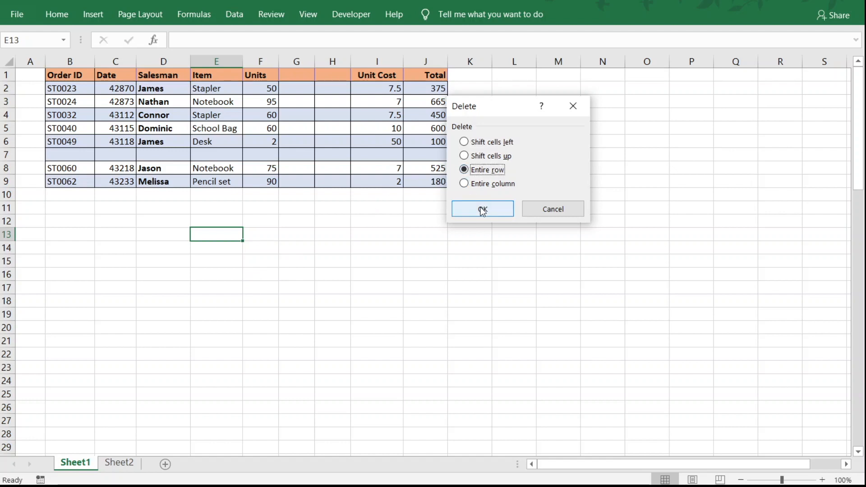
left_click(482, 210)
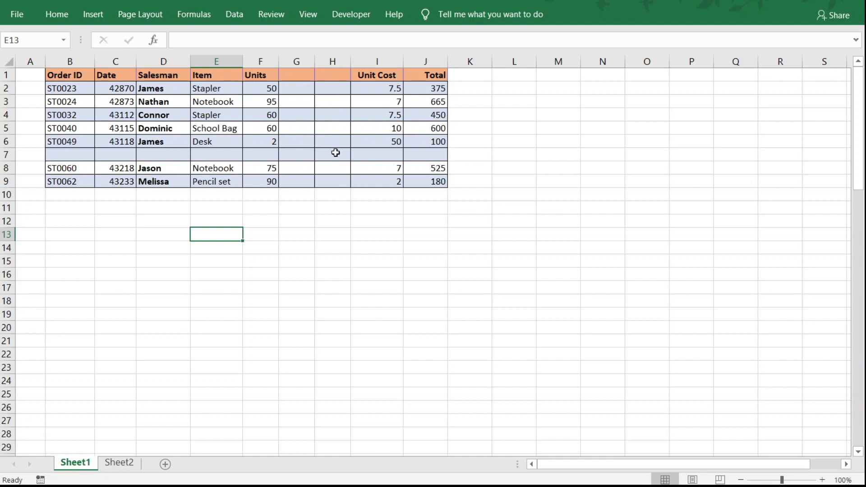
Delete the entire column of cell H14, the blank column just before Unit Cost
left_click(334, 199)
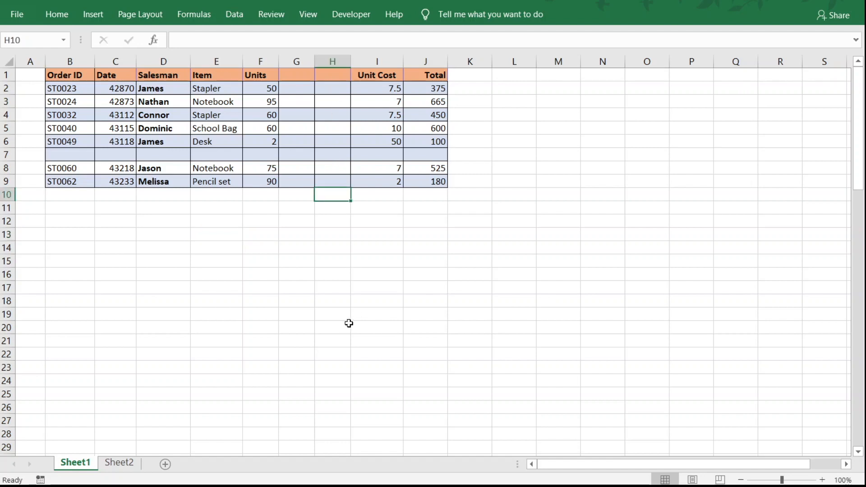
left_click(342, 254)
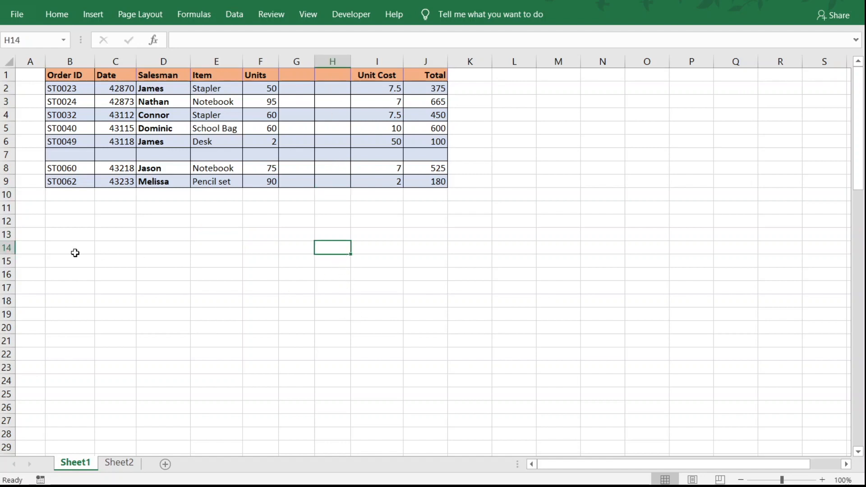
key("ctrl+minus")
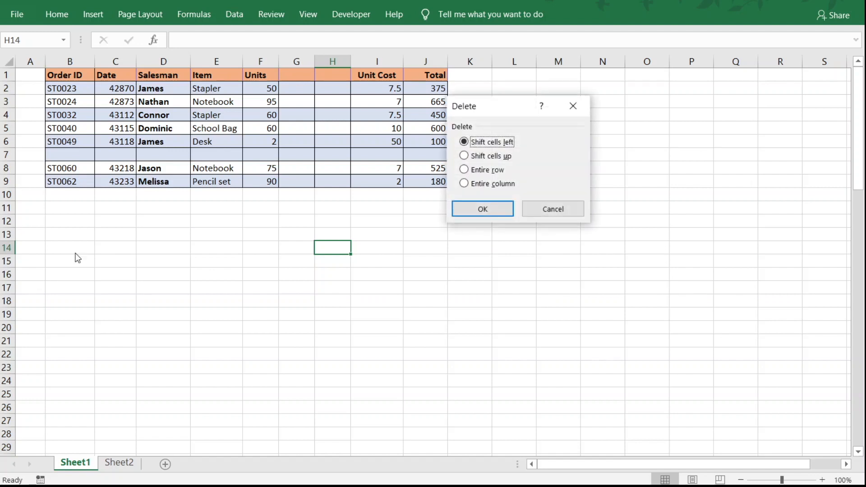
left_click(470, 185)
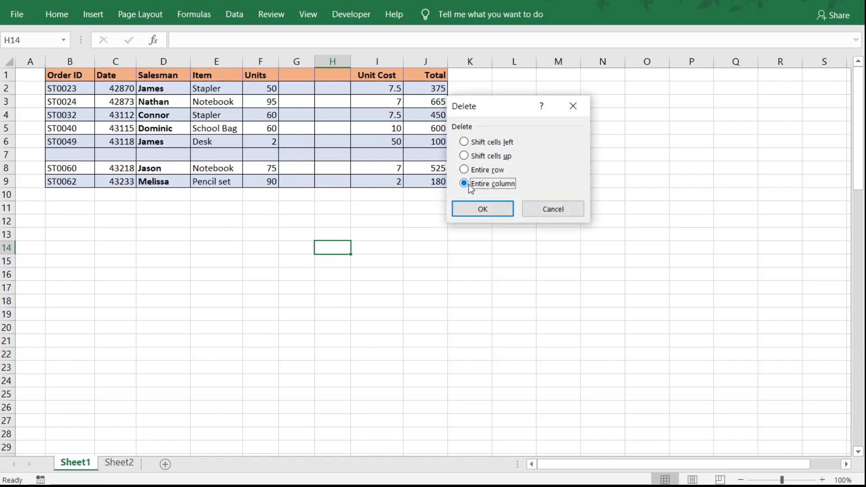
left_click(486, 210)
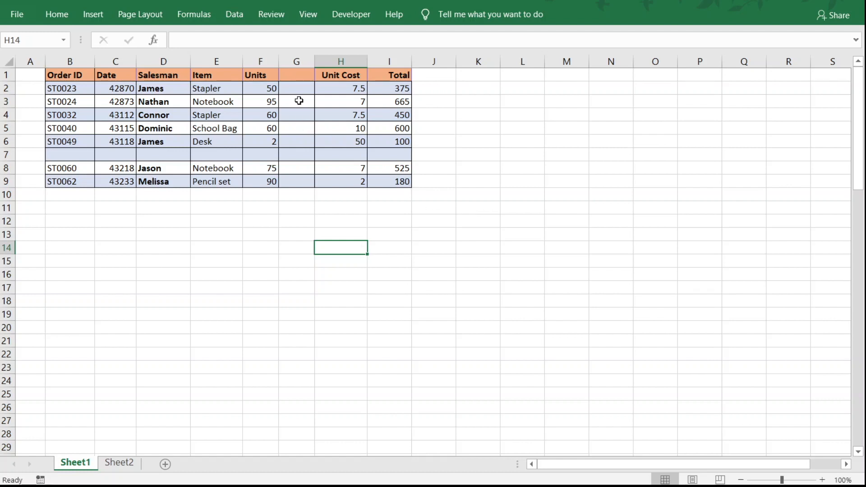
Delete the remaining blank column G and the blank row 7 from the order data
left_click(303, 61)
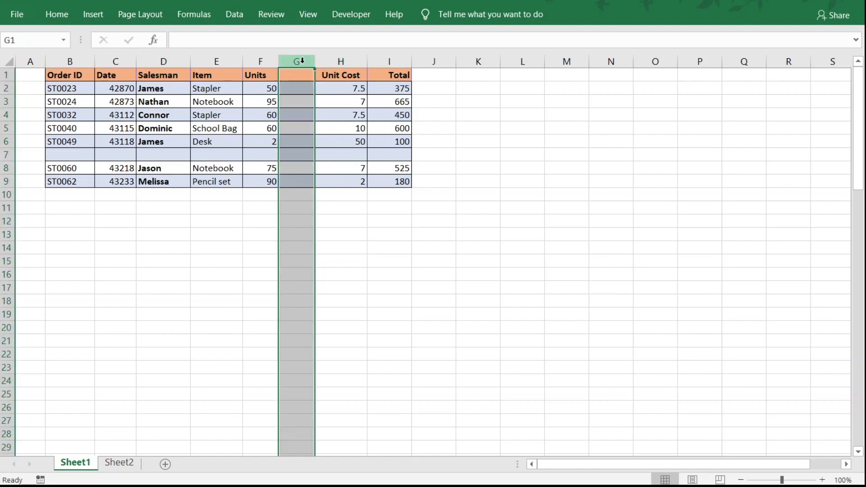
key("ctrl+minus")
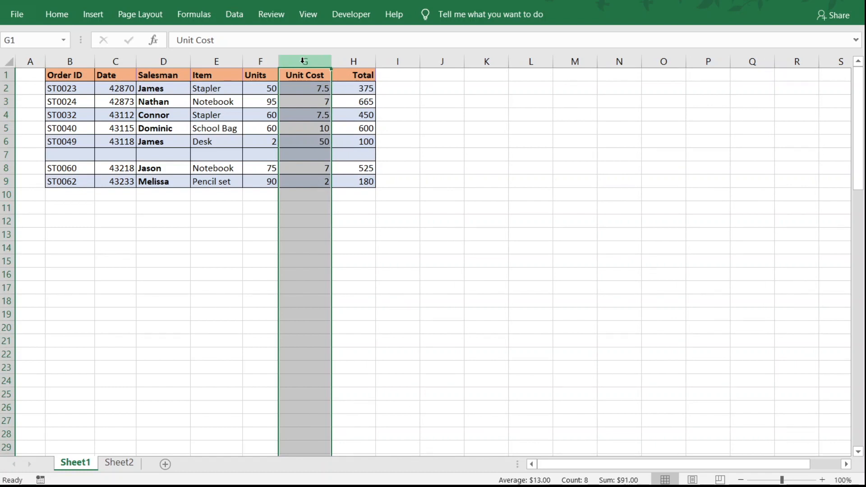
left_click(6, 154)
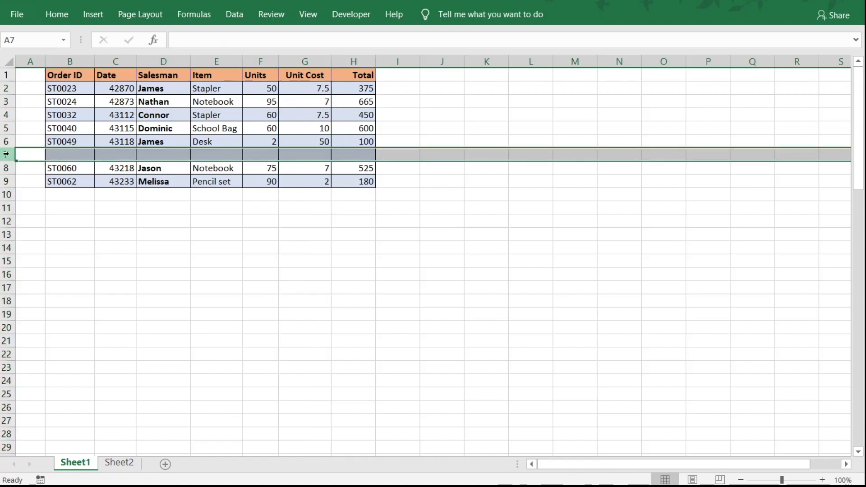
key("ctrl+minus")
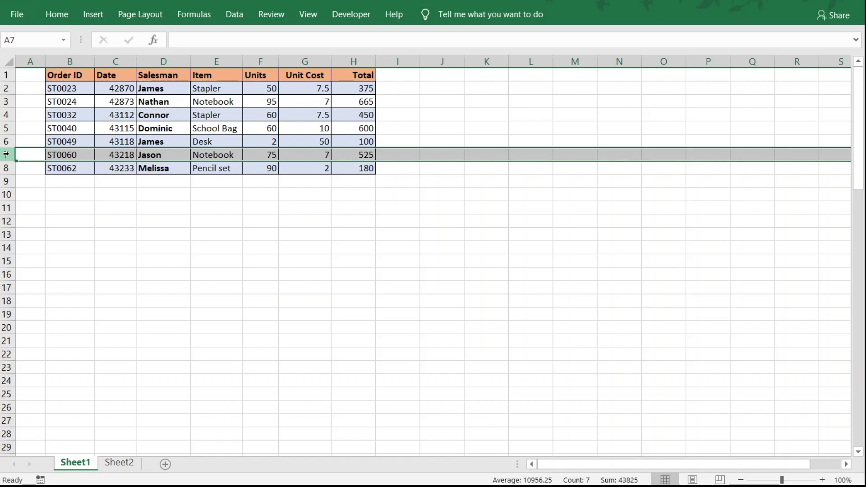
Select cell L13, bring up Excel's Help and close it again
left_click(535, 238)
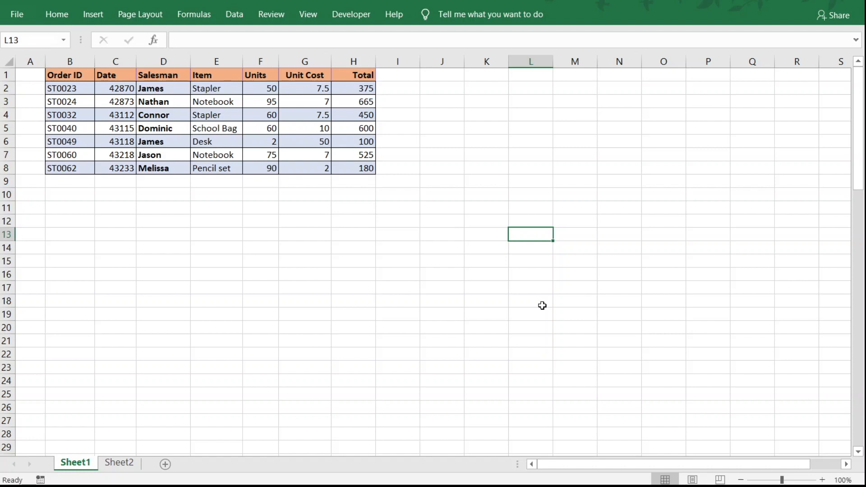
key("F1")
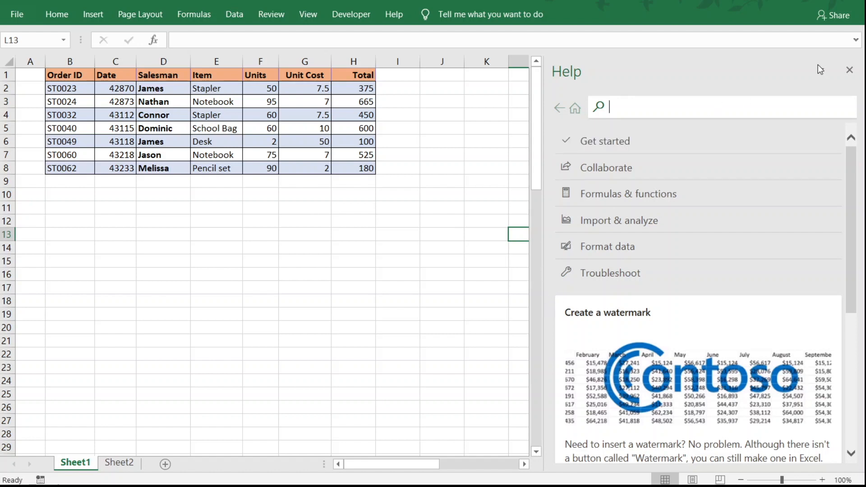
left_click(849, 70)
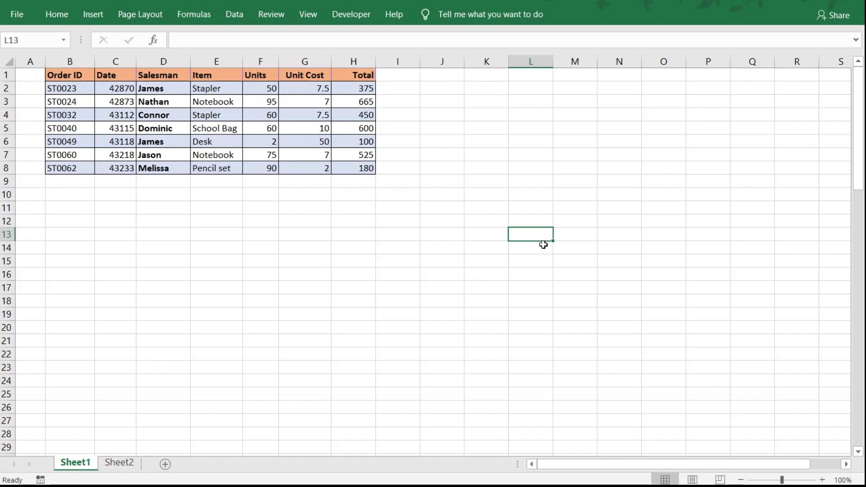
Enter the text New in cell L13 using in-cell editing
key("F2")
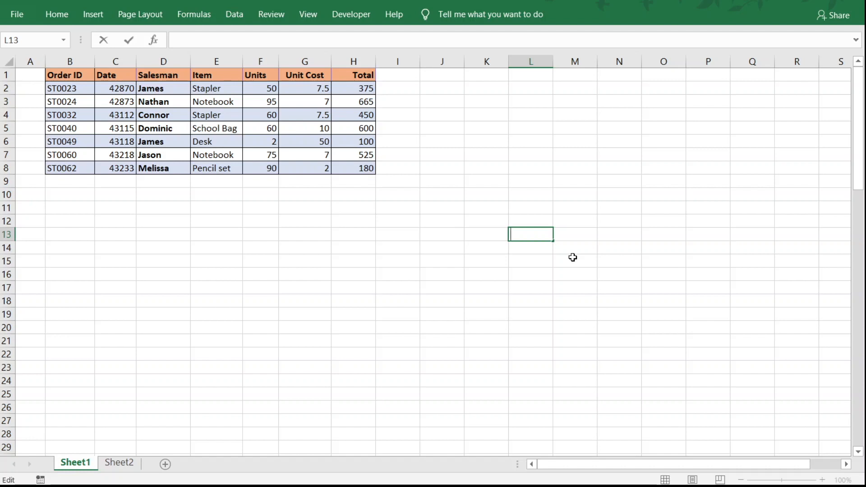
type("New")
key("Return")
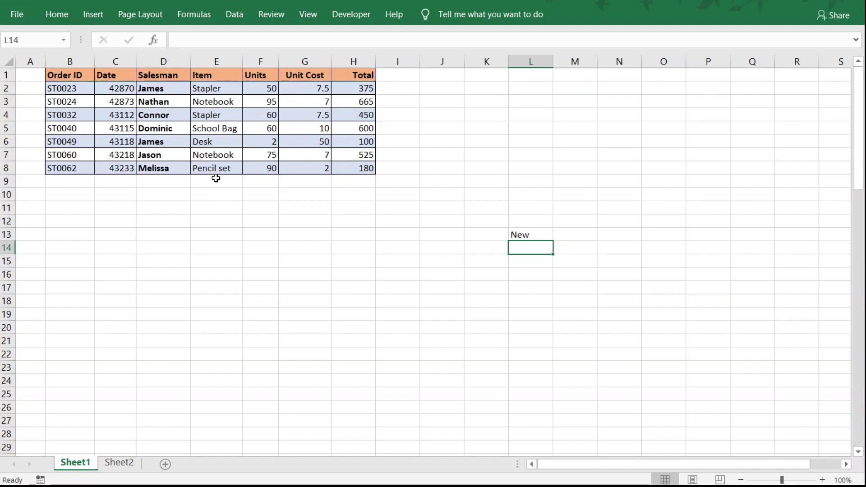
Edit the item text in cell E8 in place so that it reads Pencil set1
left_click(235, 170)
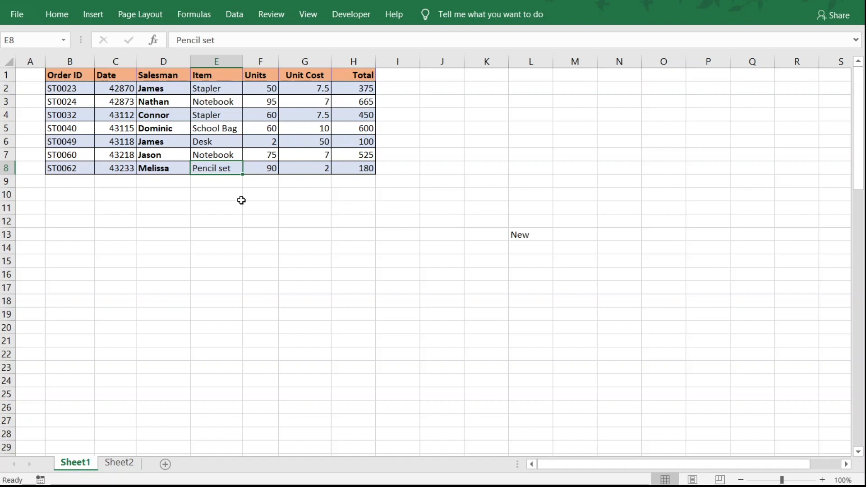
key("F2")
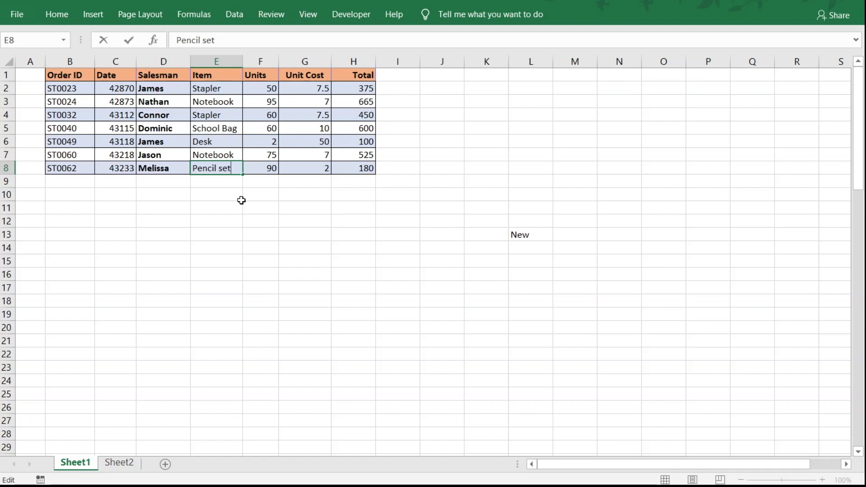
type("1")
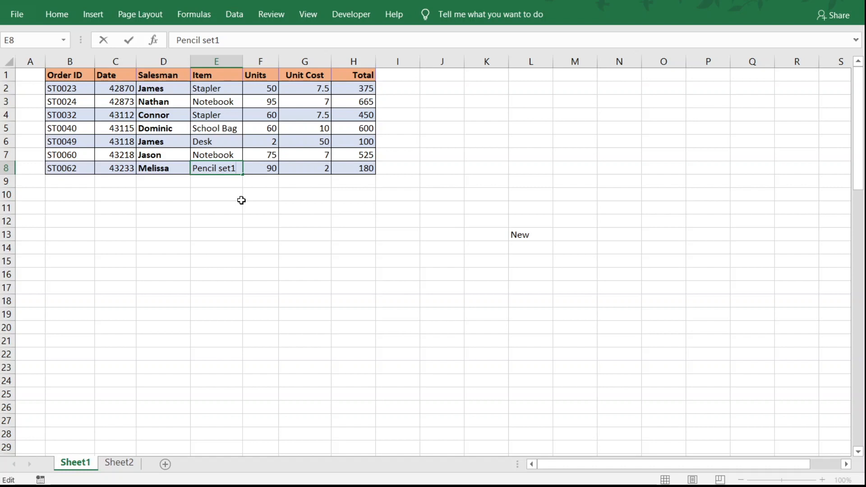